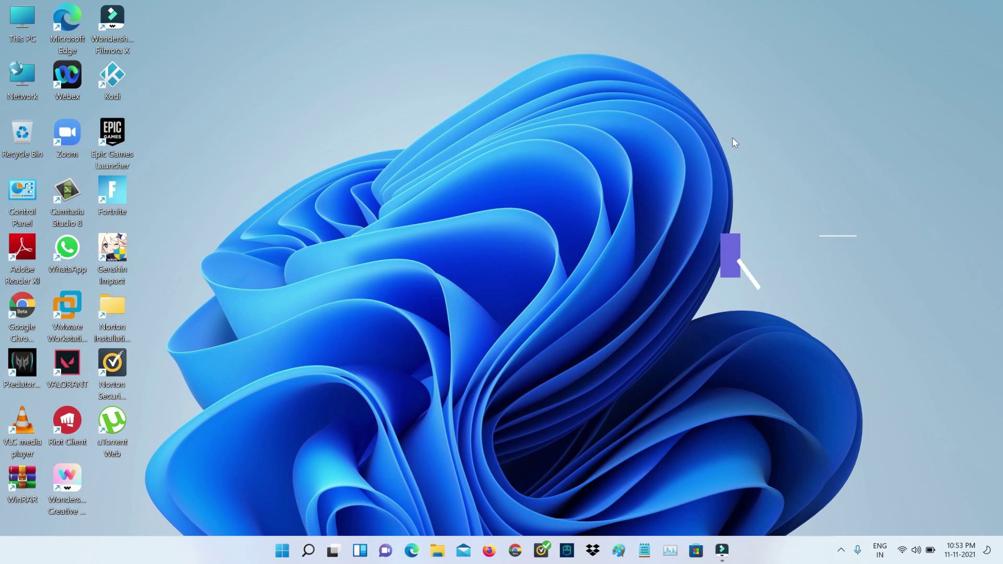
Step: Launch regedit from Run and open HKEY_LOCAL_MACHINE\SOFTWARE\Microsoft\Windows Defender
key(super+r)
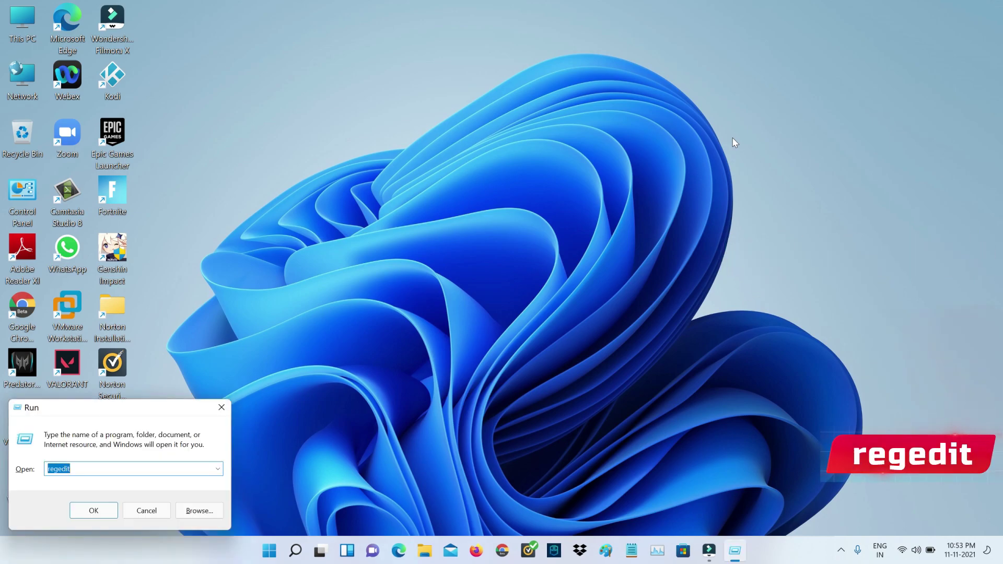
key(Return)
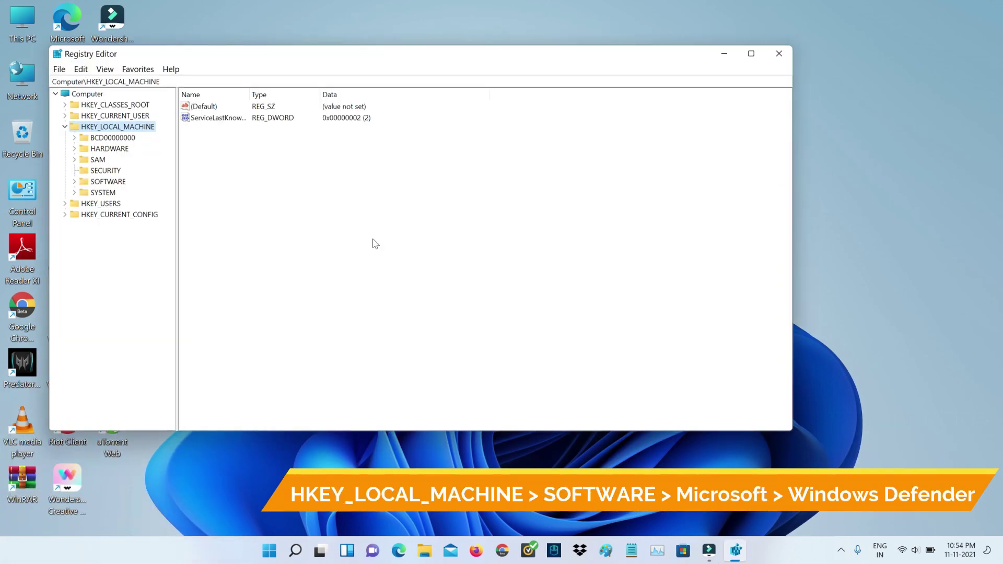
click(74, 181)
click(112, 228)
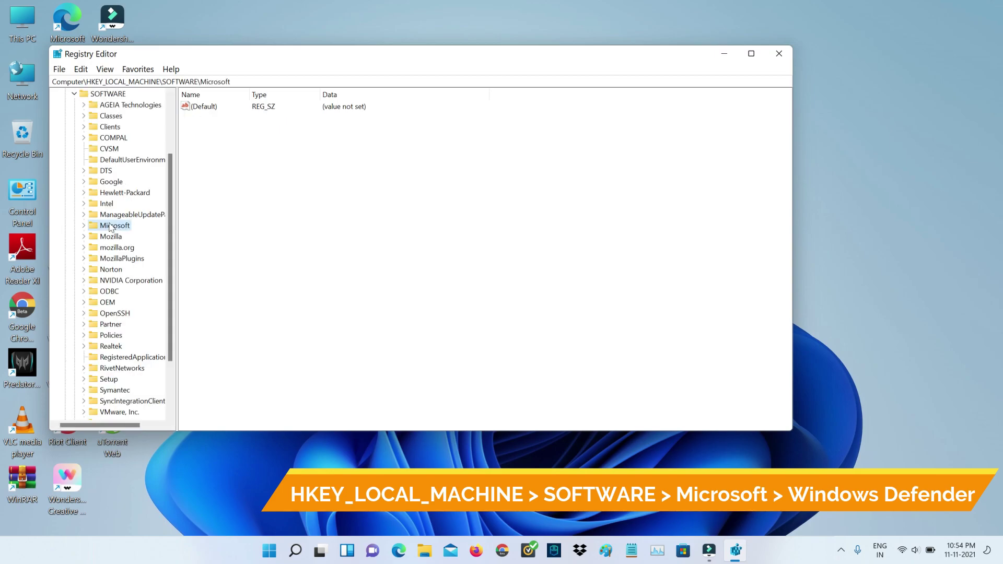
double_click(114, 226)
text(wl)
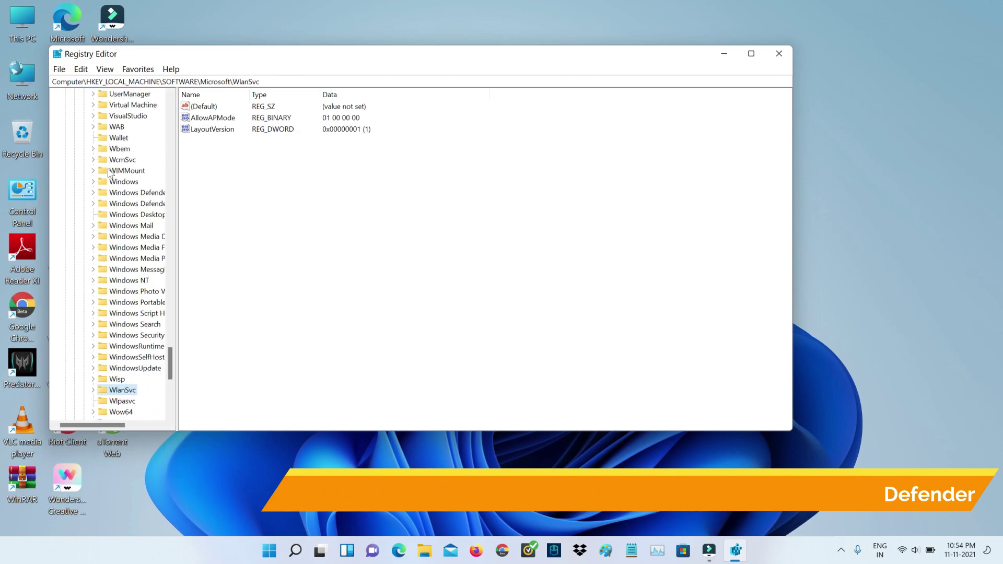
click(144, 194)
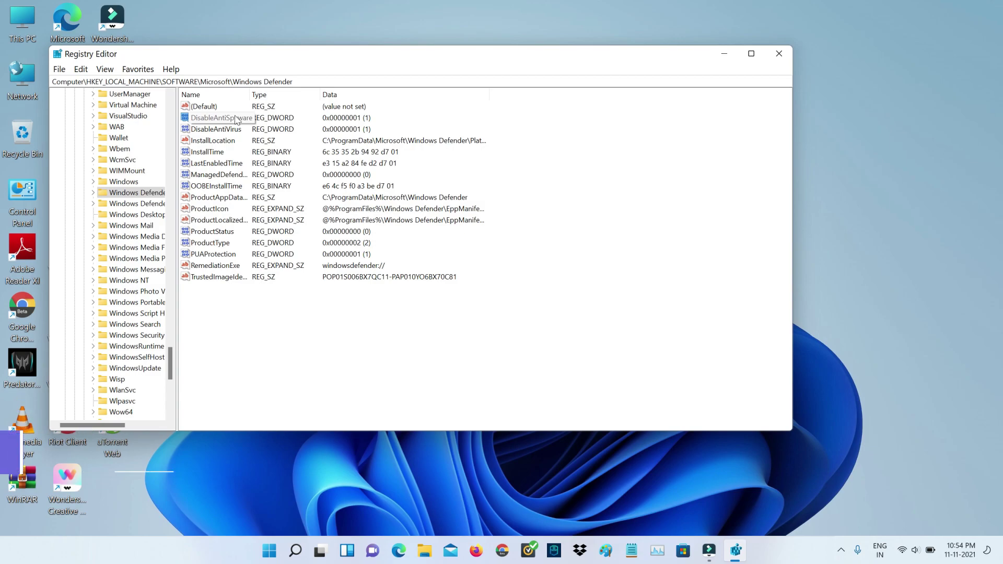
Step: Open the DisableAntiSpyware and DisableAntiVirus edit boxes, leaving both at 1, and close Registry Editor
double_click(237, 119)
text(0)
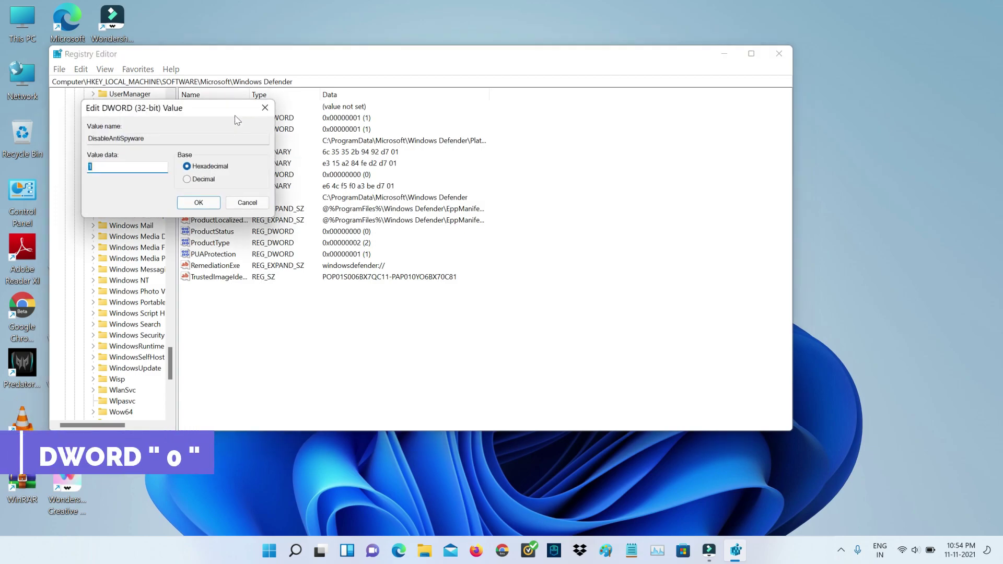
click(192, 203)
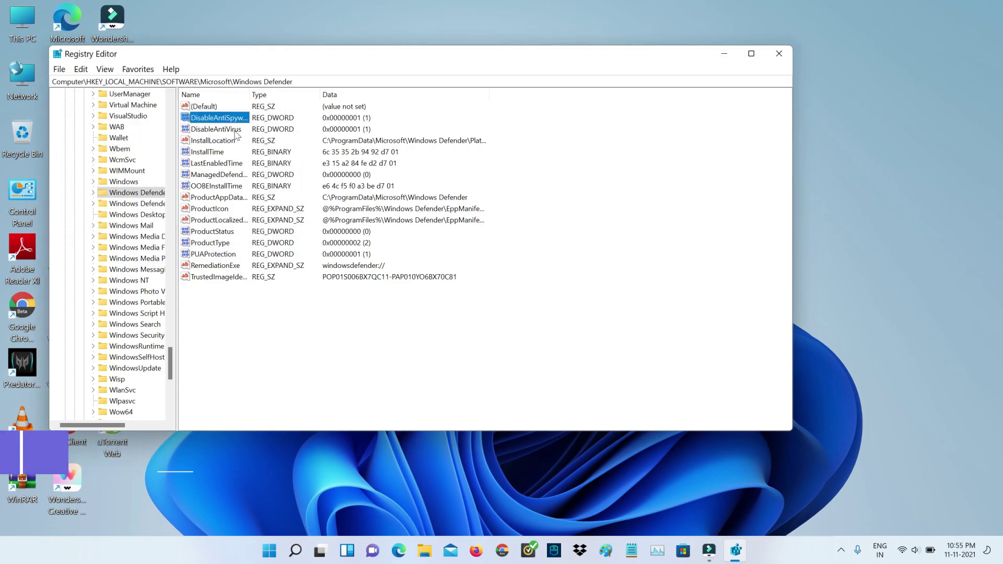
double_click(237, 132)
text(0)
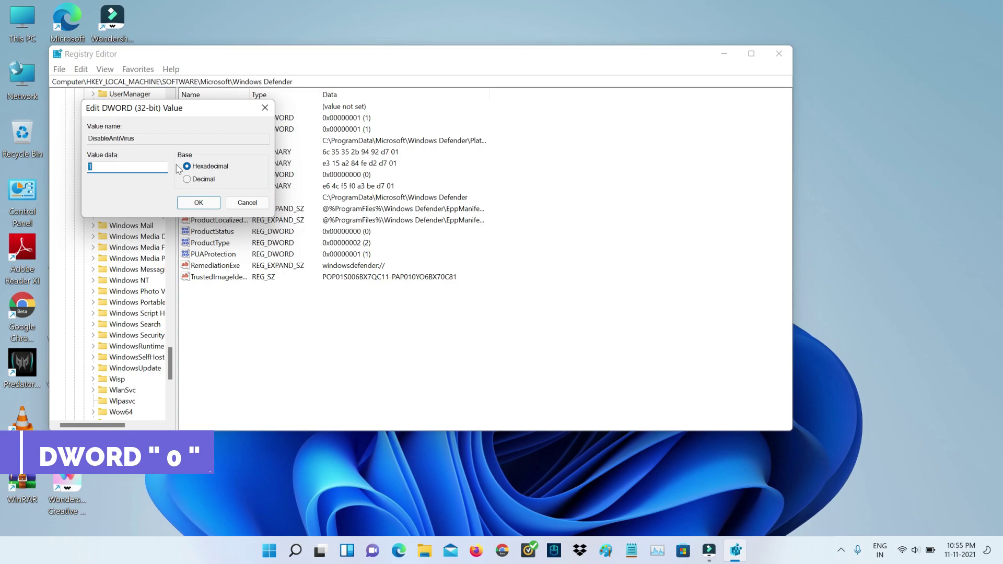
text(1)
click(198, 203)
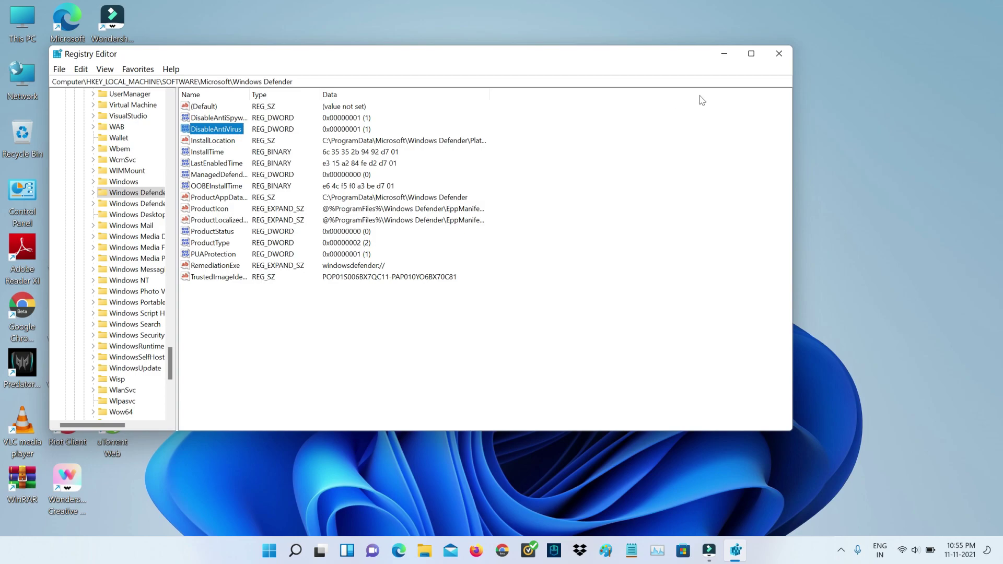
click(780, 54)
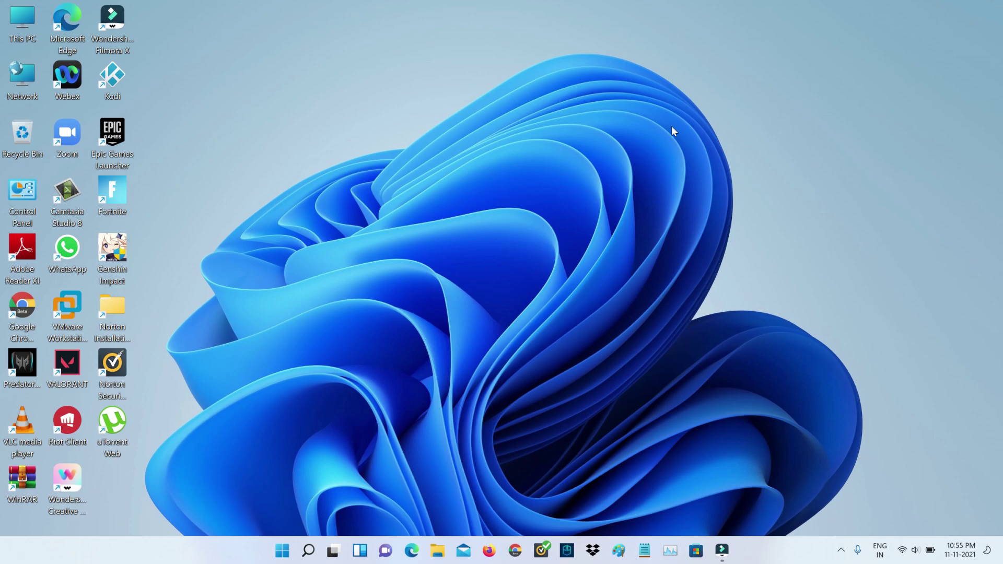
Step: Launch Windows PowerShell as administrator from Windows search
key(super+s)
text(powerPoint)
right_click(412, 346)
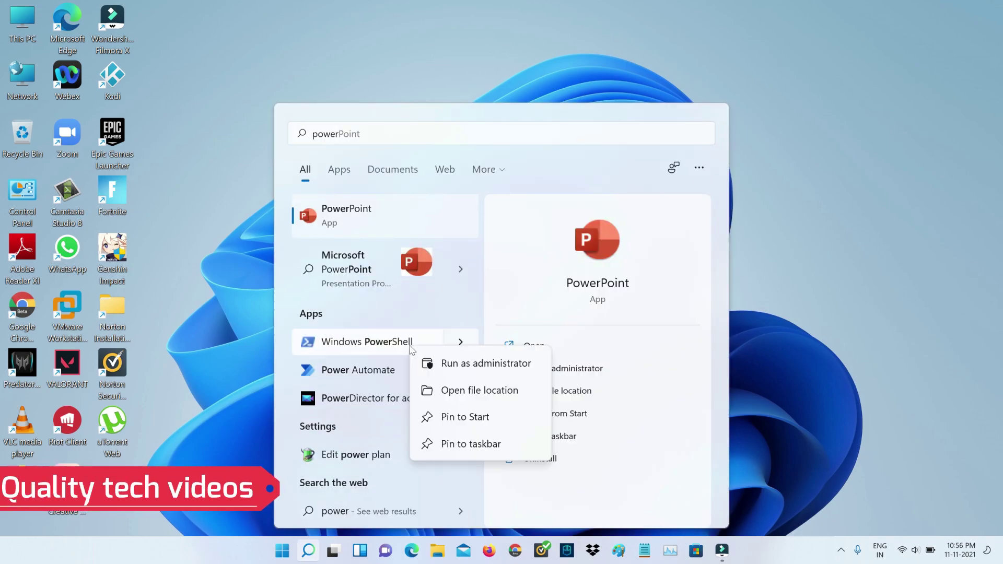
click(465, 364)
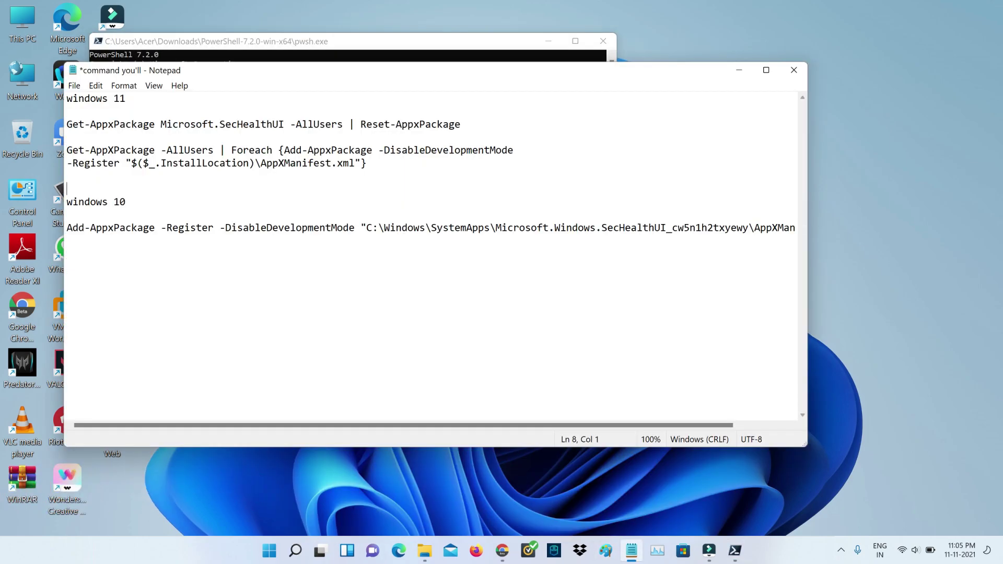
Step: Paste and run the Get-AppxPackage re-register command from Notepad, then run sfc/scannow
drag(367, 163, 66, 150)
click(734, 551)
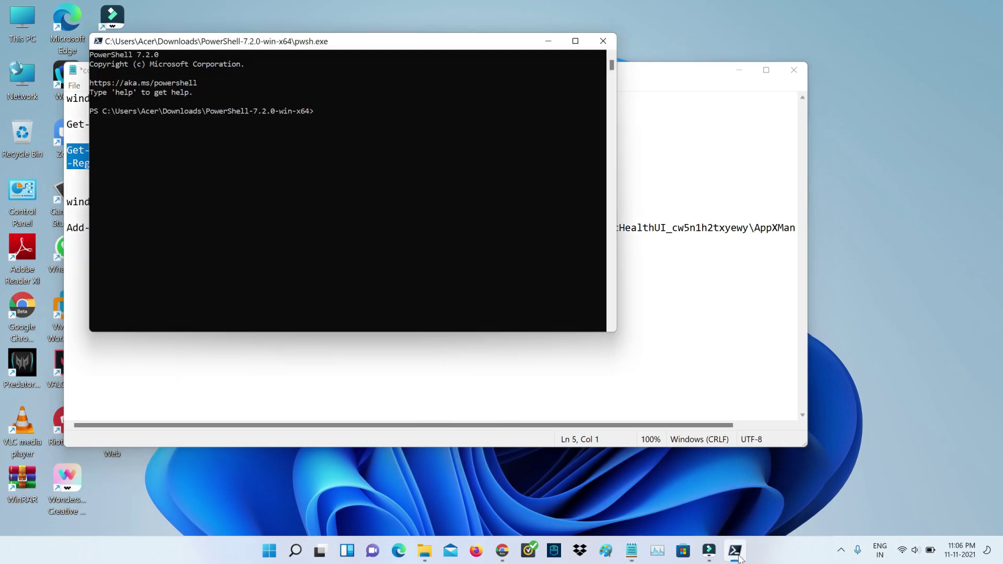
right_click(378, 43)
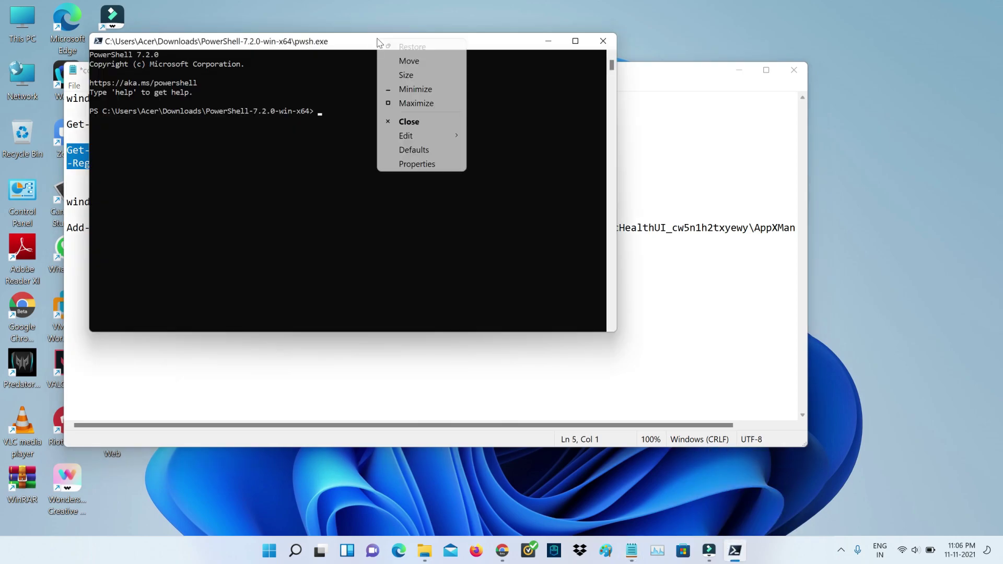
click(436, 140)
click(495, 165)
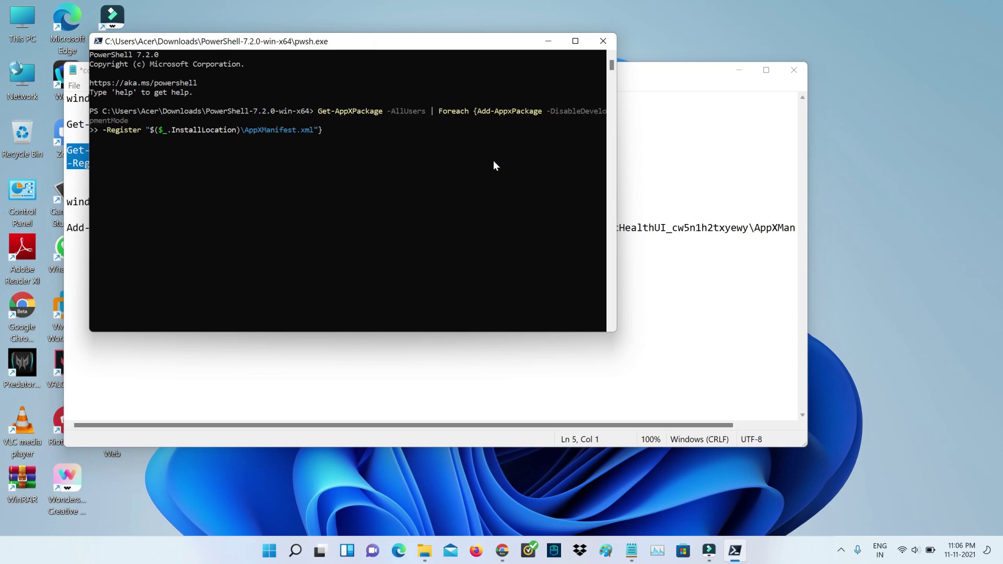
key(Return)
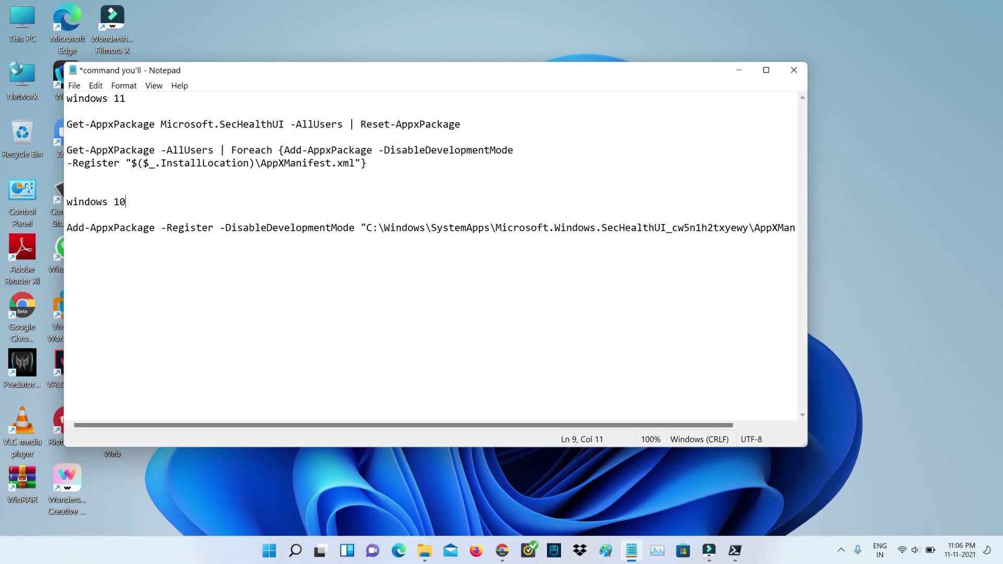
key(alt+Tab)
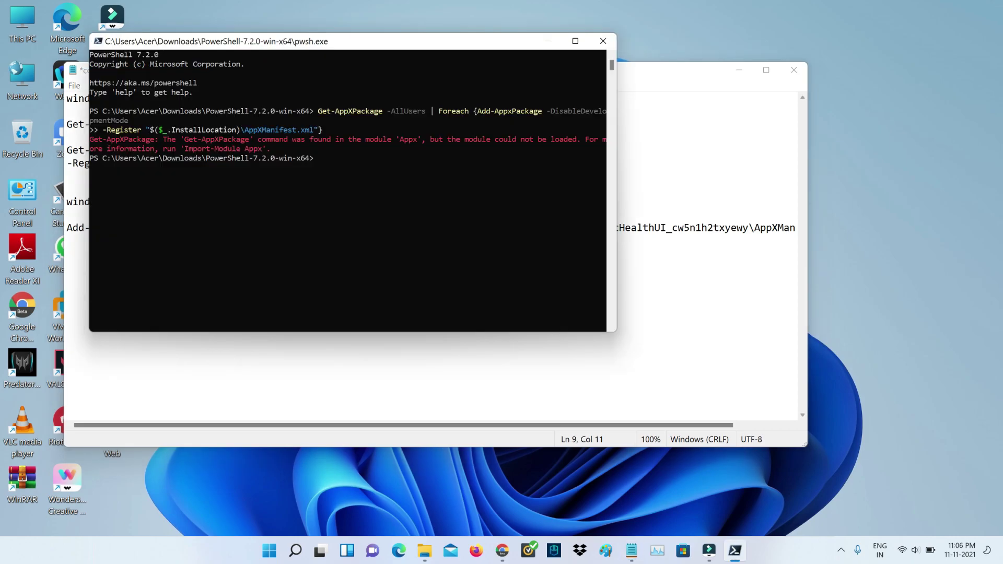
text(sfc/scannow)
key(Return)
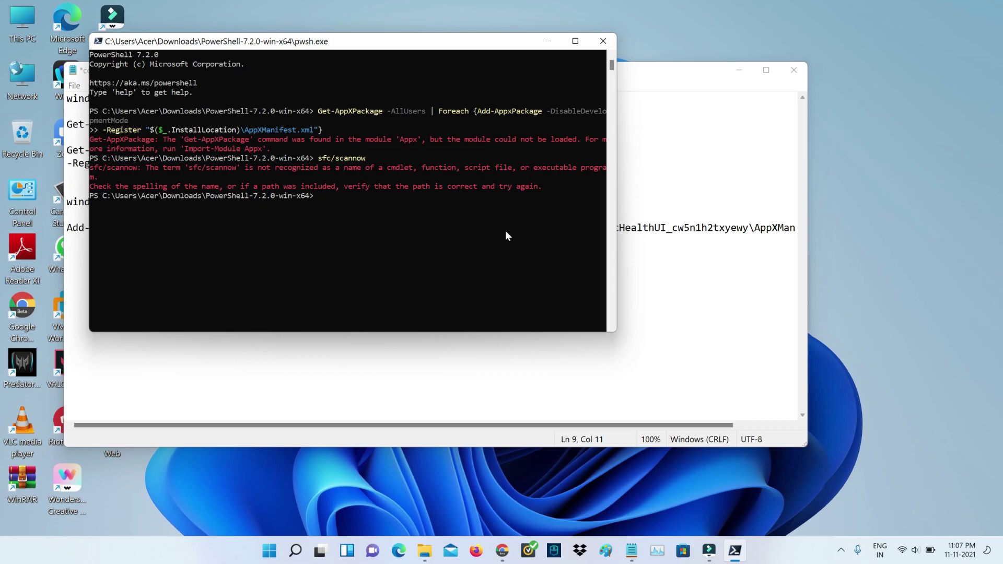
Step: Close PowerShell and Notepad, then bring up and dismiss the Shut Down Windows dialog
click(604, 40)
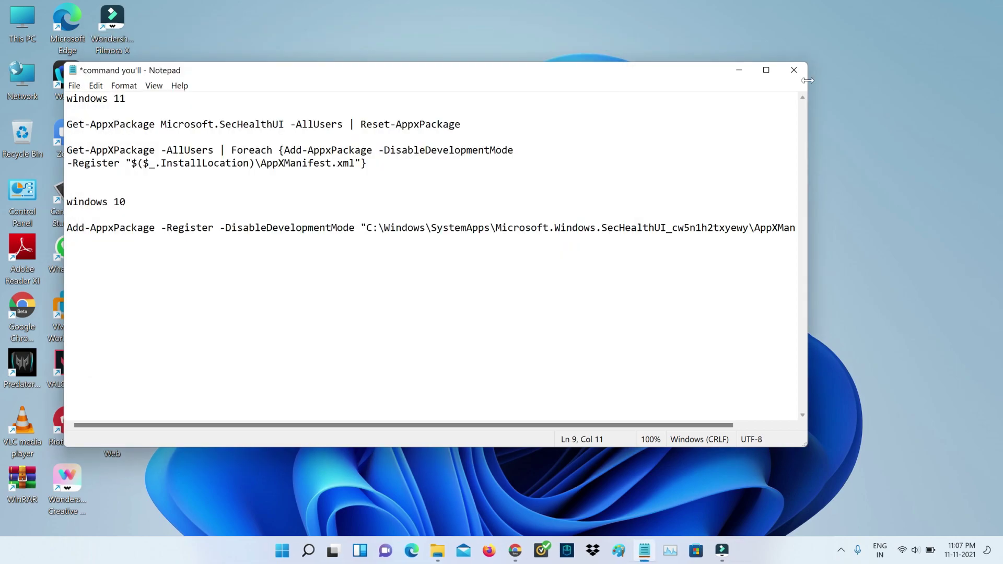
click(794, 70)
key(alt+F4)
key(Down)
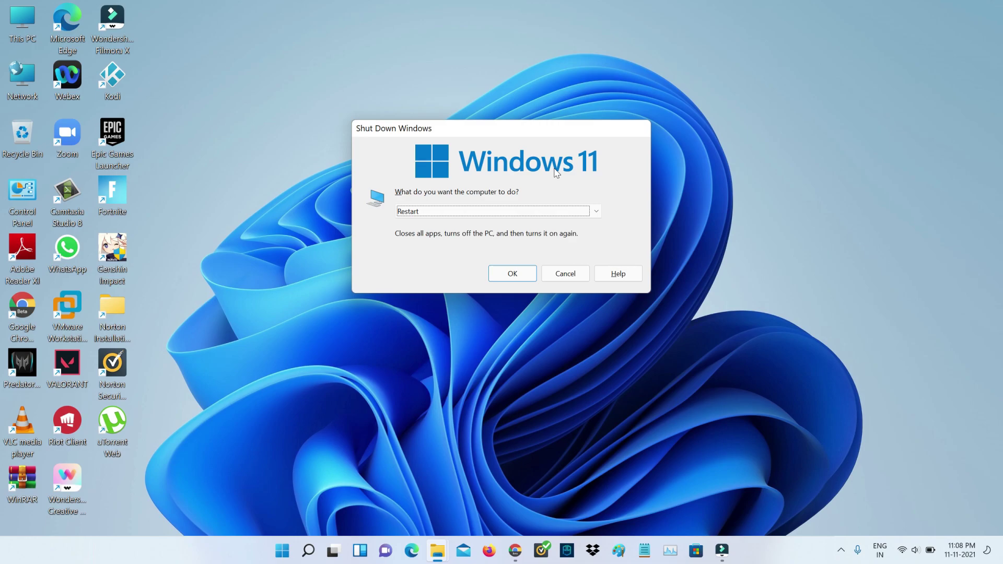
click(564, 275)
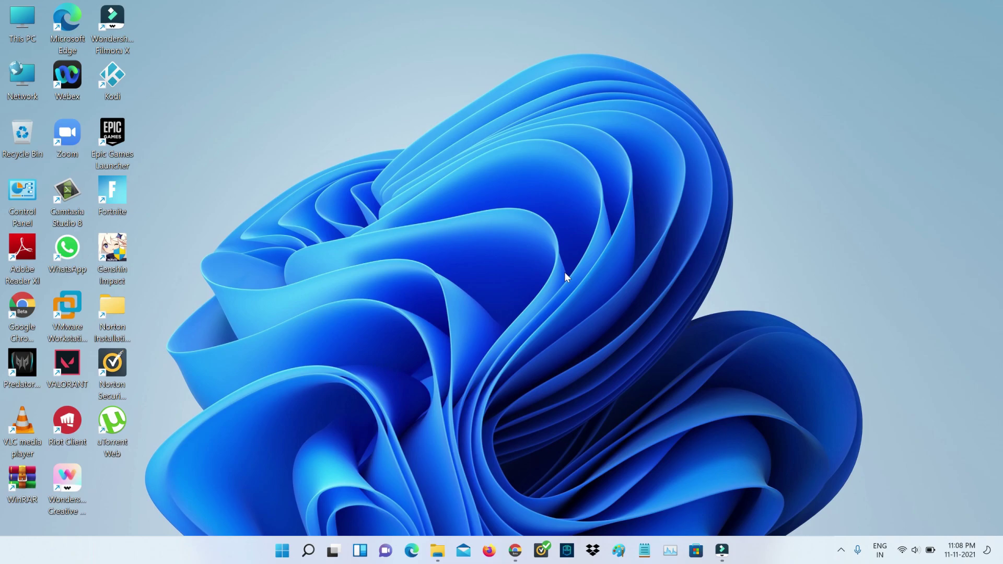
Step: Launch Windows Security from Settings' Privacy & security > Windows Security page
key(super)
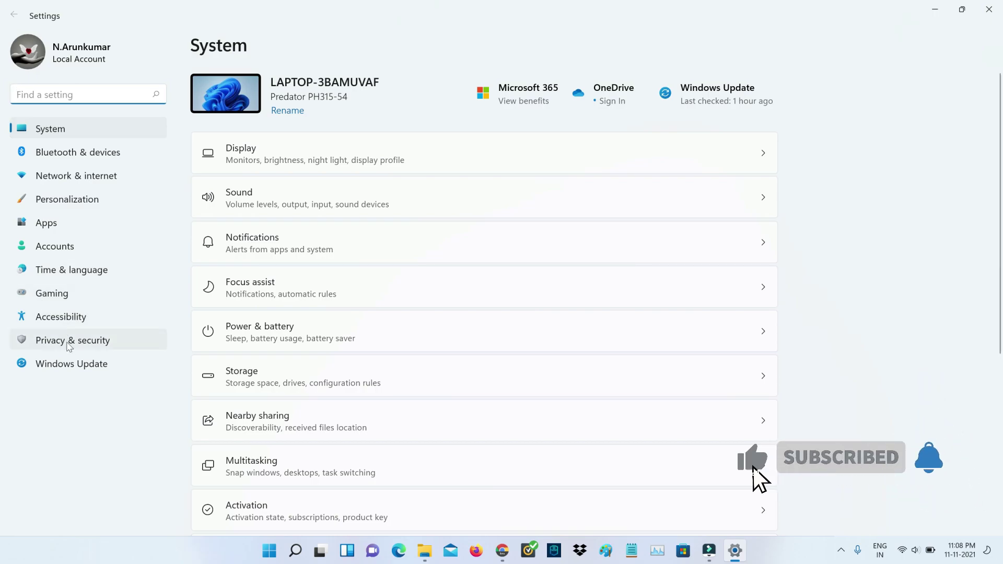
click(67, 341)
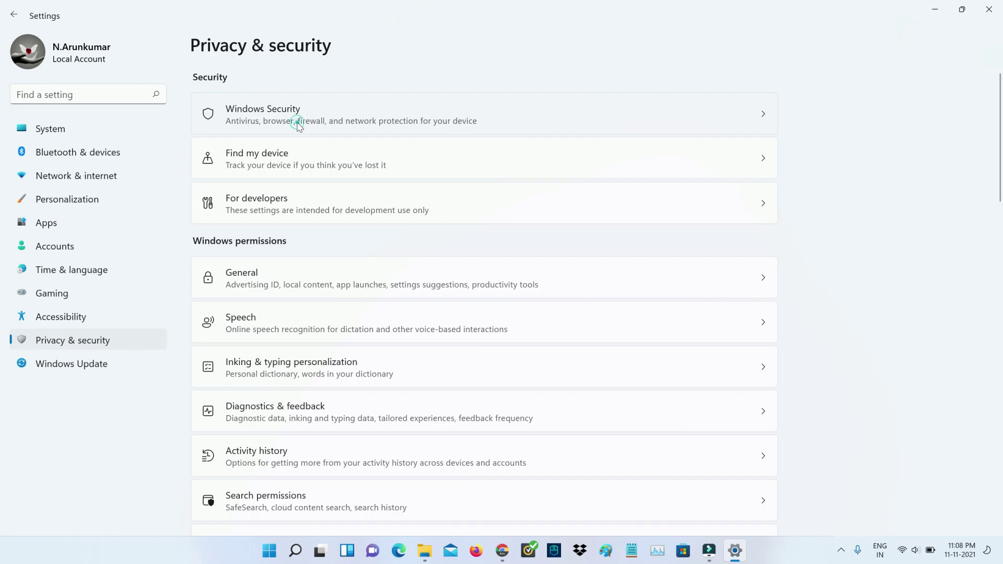
click(298, 126)
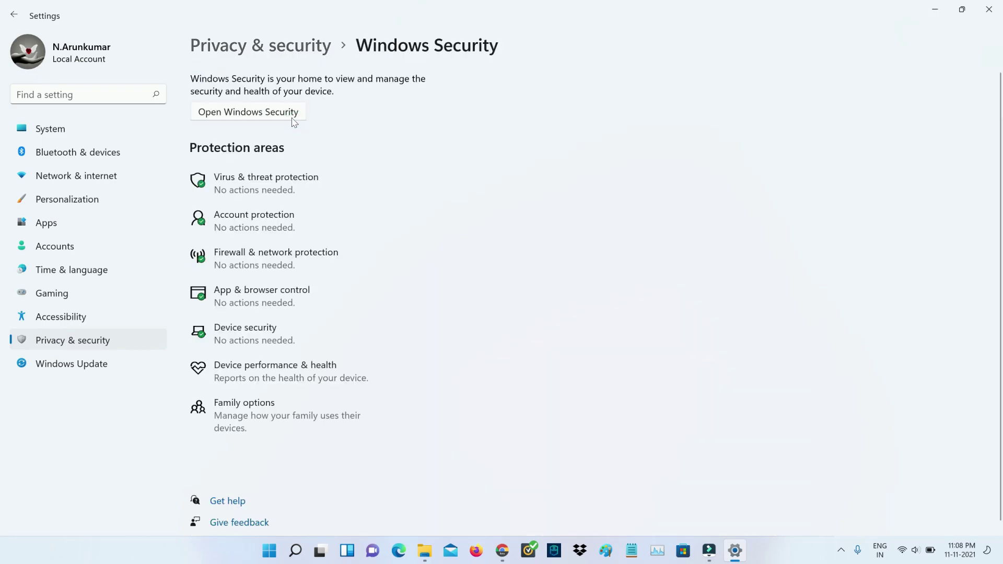
click(292, 118)
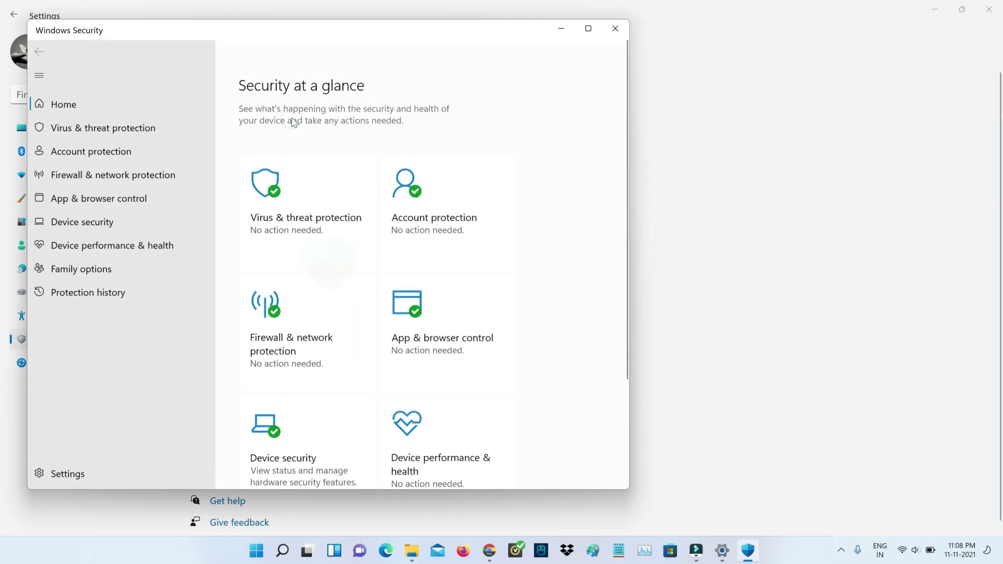